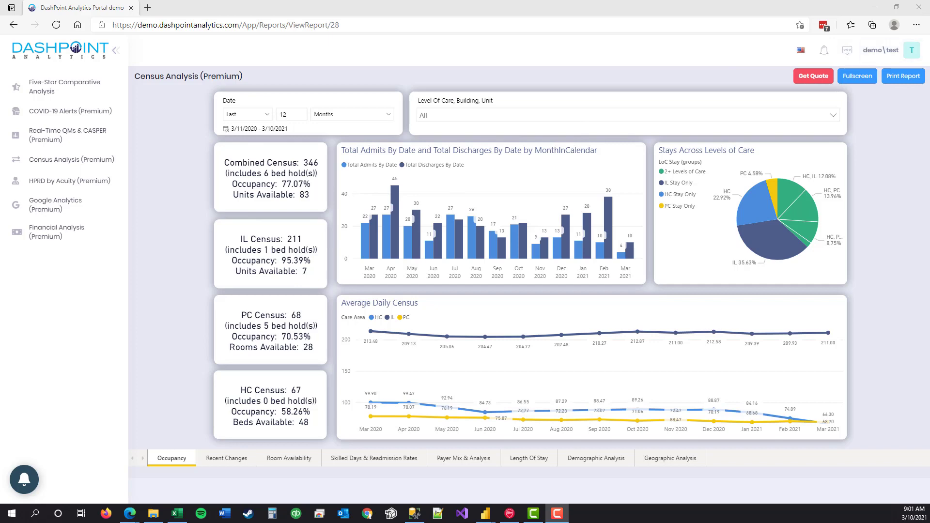
Step: Open the account side panel from the user avatar on the Census Analysis report
{"action": "left_click", "coordinate": [913, 51]}
Step: Log out, visit the Create account page, and return to the Log in page
{"action": "left_click", "coordinate": [852, 91]}
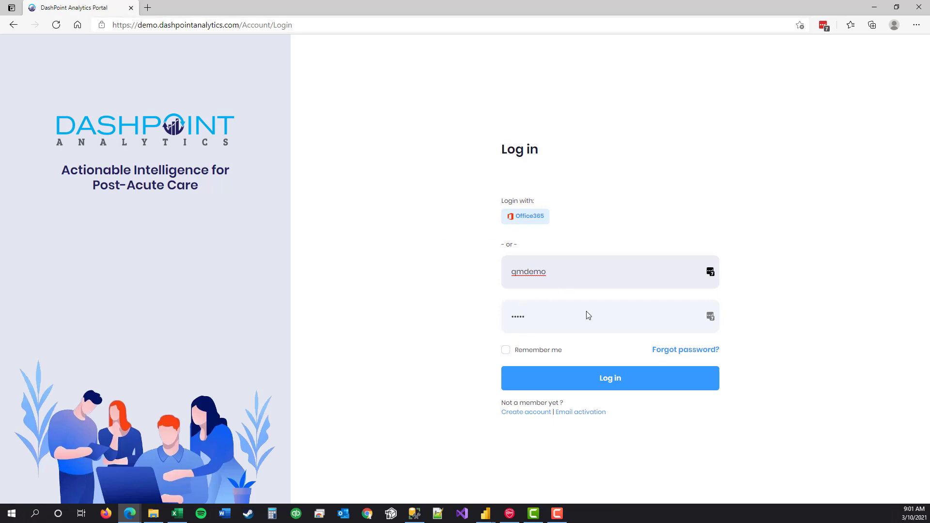
{"action": "left_click", "coordinate": [535, 415]}
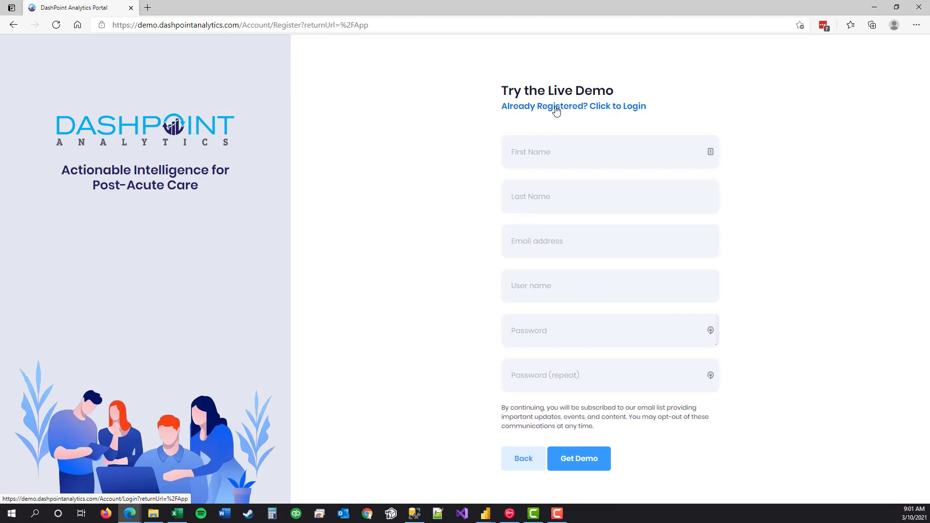
{"action": "left_click", "coordinate": [557, 111]}
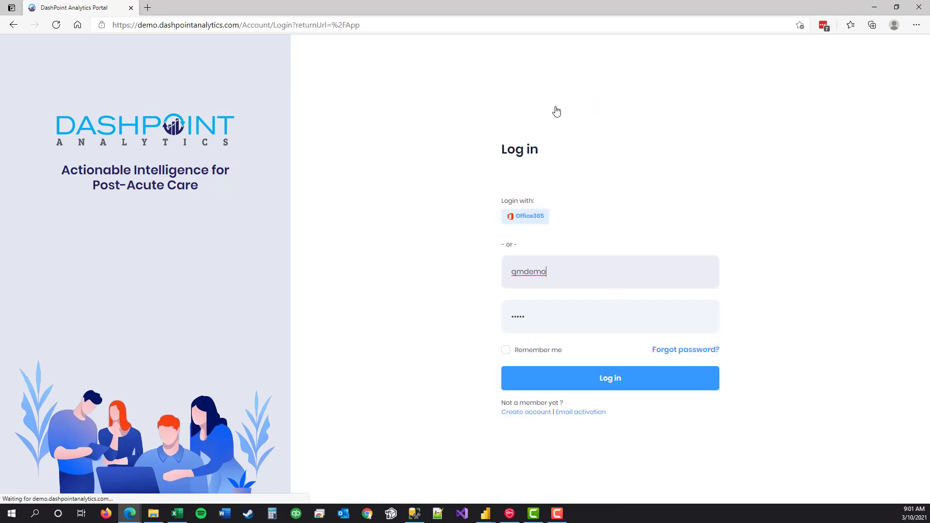
Step: Sign in with the other demo account's username and password
{"action": "left_click_drag", "start_coordinate": [549, 267], "coordinate": [498, 270]}
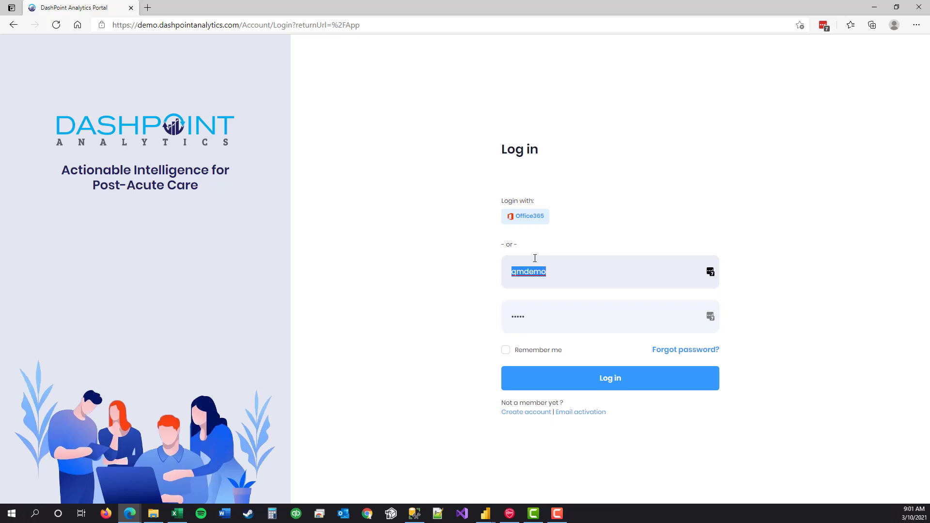
{"action": "type", "text": "test"}
{"action": "key", "text": "Tab"}
{"action": "type", "text": "test123"}
{"action": "key", "text": "Return"}
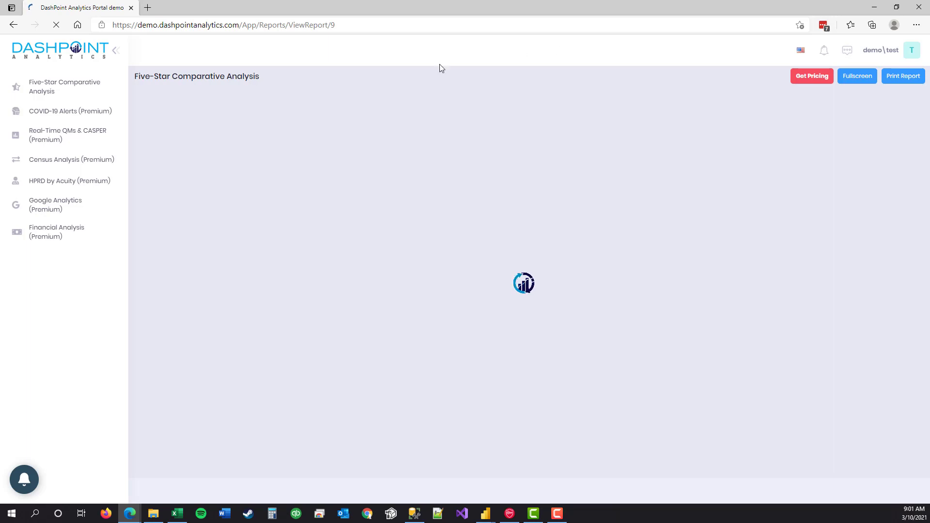
Step: Show Census Analysis full screen and expand HC in the Level Of Care slicer without filtering
{"action": "left_click", "coordinate": [42, 158]}
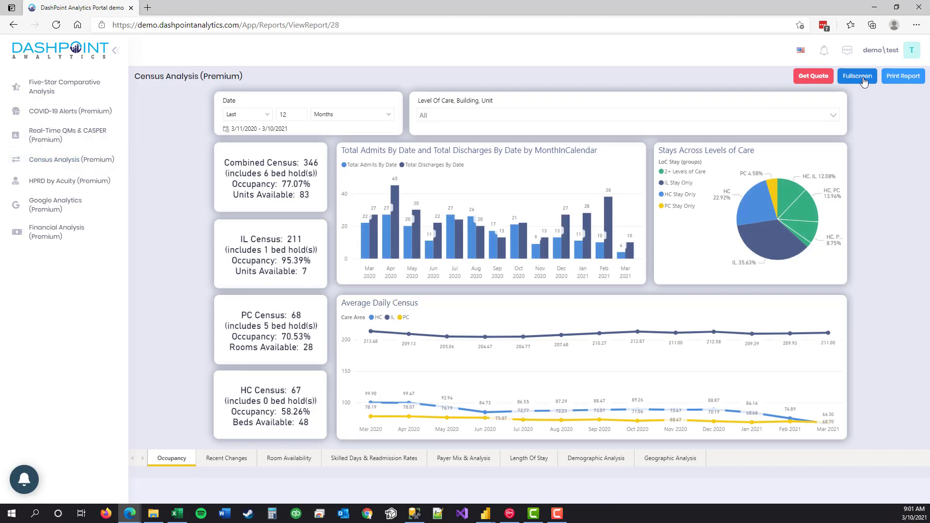
{"action": "left_click", "coordinate": [858, 76]}
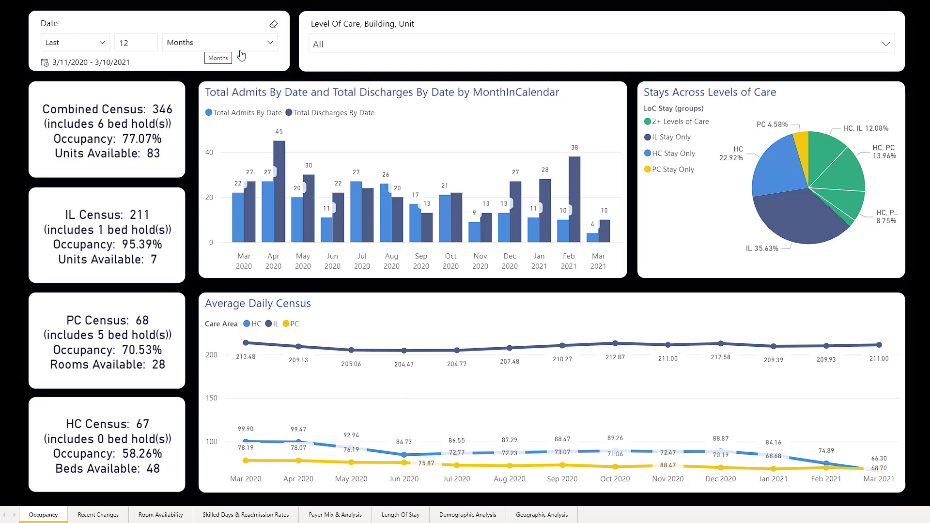
{"action": "left_click", "coordinate": [419, 47]}
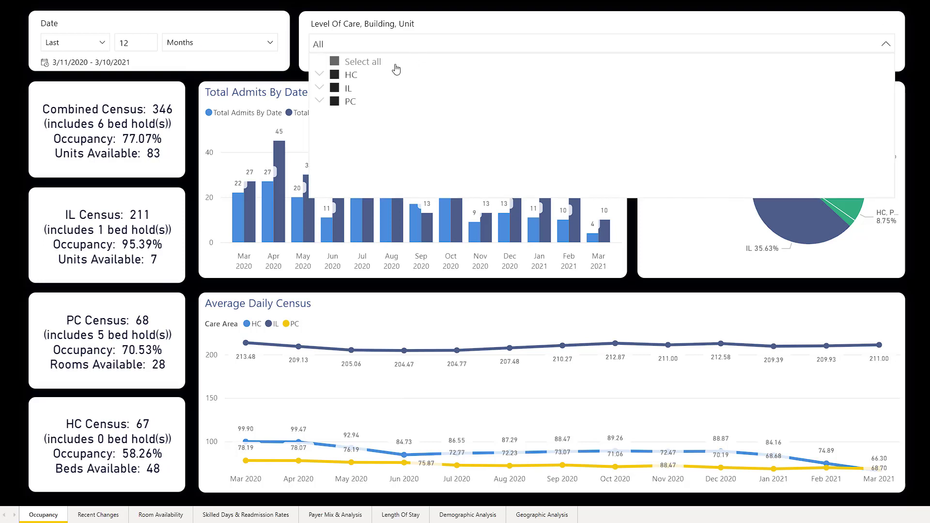
{"action": "left_click", "coordinate": [319, 74]}
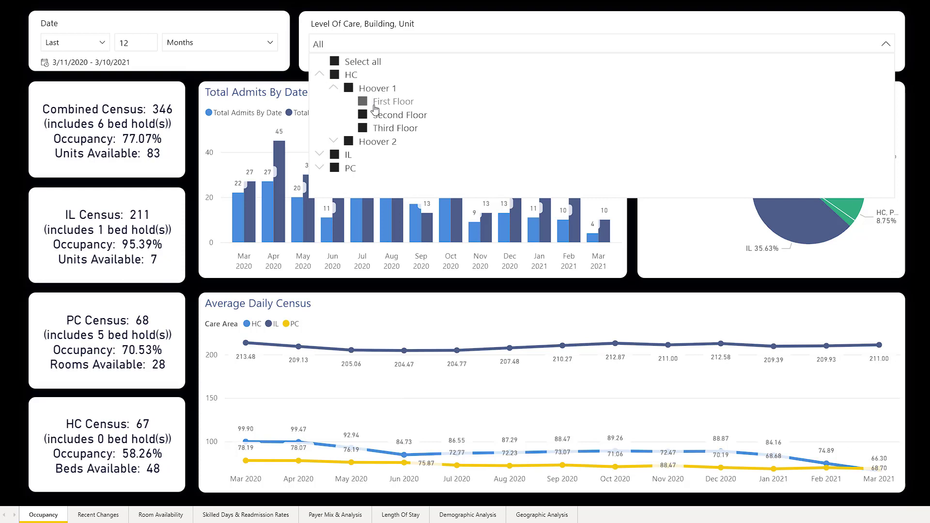
{"action": "left_click", "coordinate": [387, 44]}
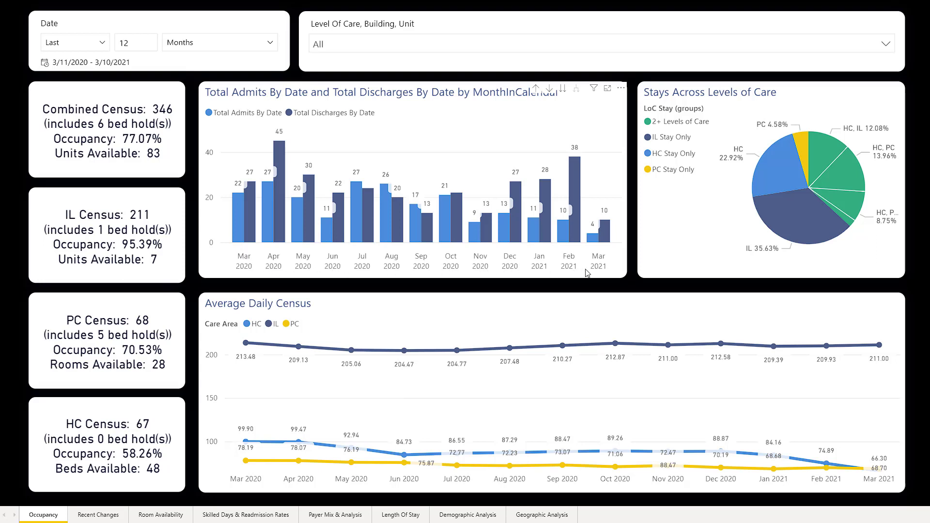
{"action": "mouse_move", "coordinate": [589, 243]}
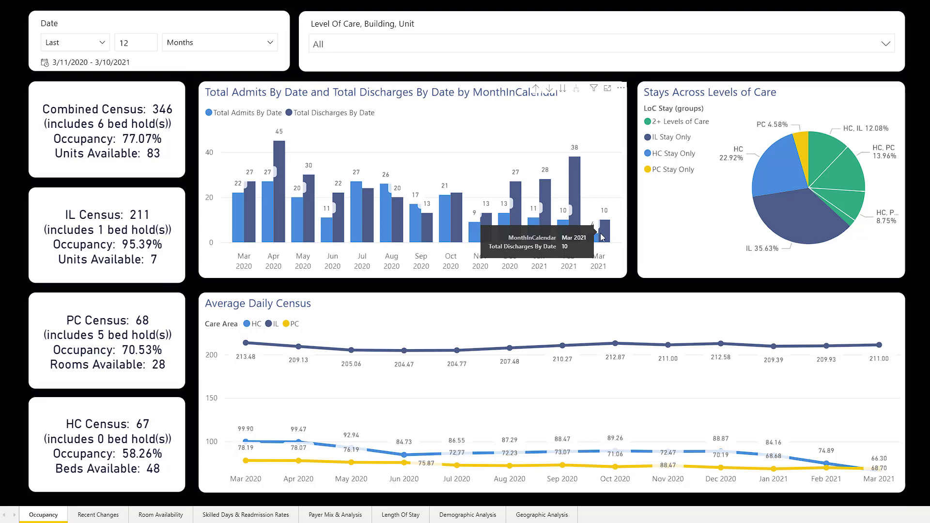
{"action": "mouse_move", "coordinate": [567, 176]}
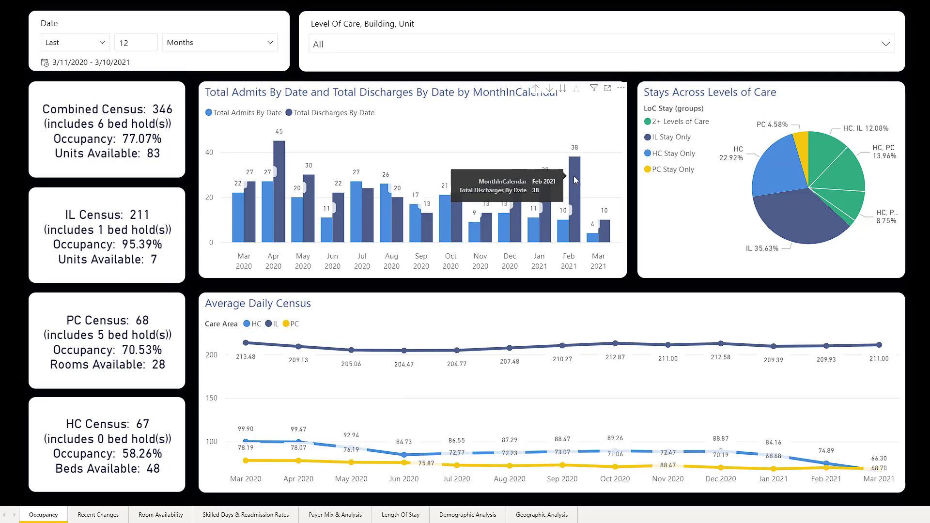
{"action": "mouse_move", "coordinate": [510, 194]}
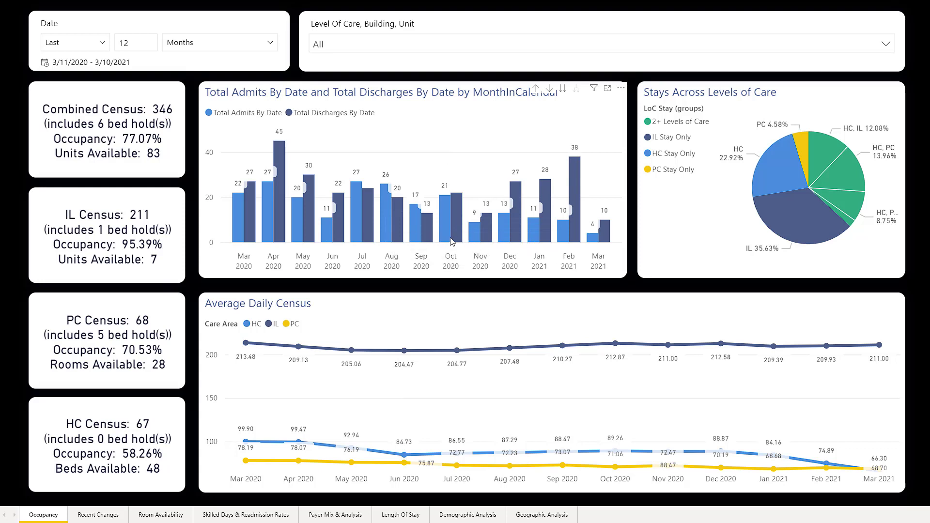
{"action": "mouse_move", "coordinate": [512, 232]}
{"action": "mouse_move", "coordinate": [862, 199]}
{"action": "mouse_move", "coordinate": [856, 222]}
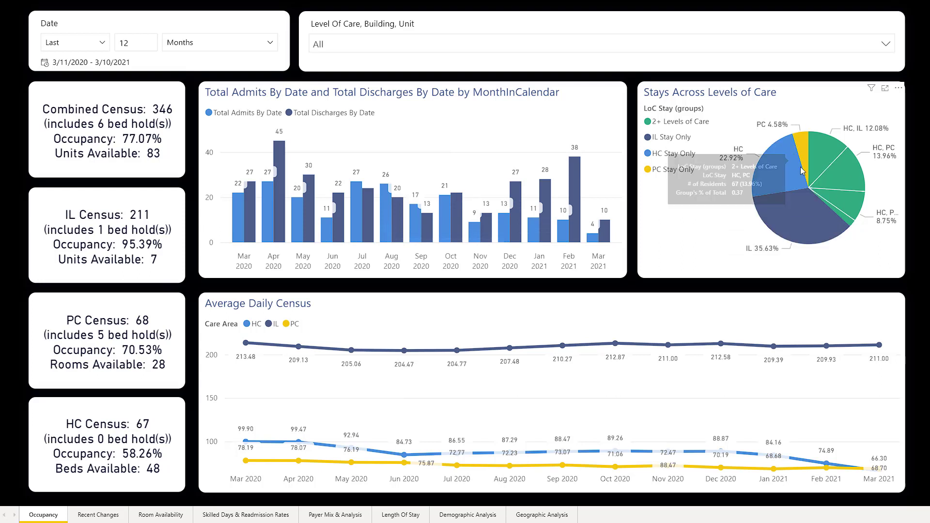
{"action": "mouse_move", "coordinate": [825, 185]}
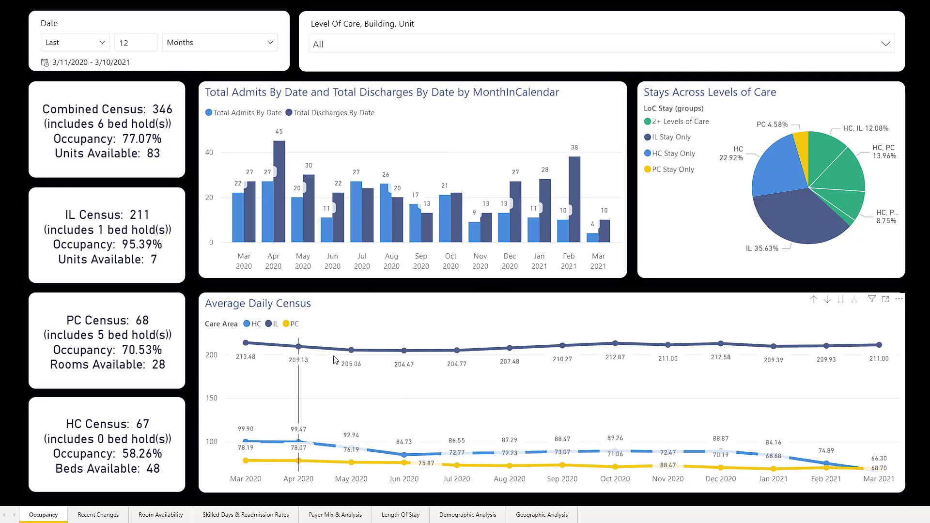
{"action": "mouse_move", "coordinate": [256, 344]}
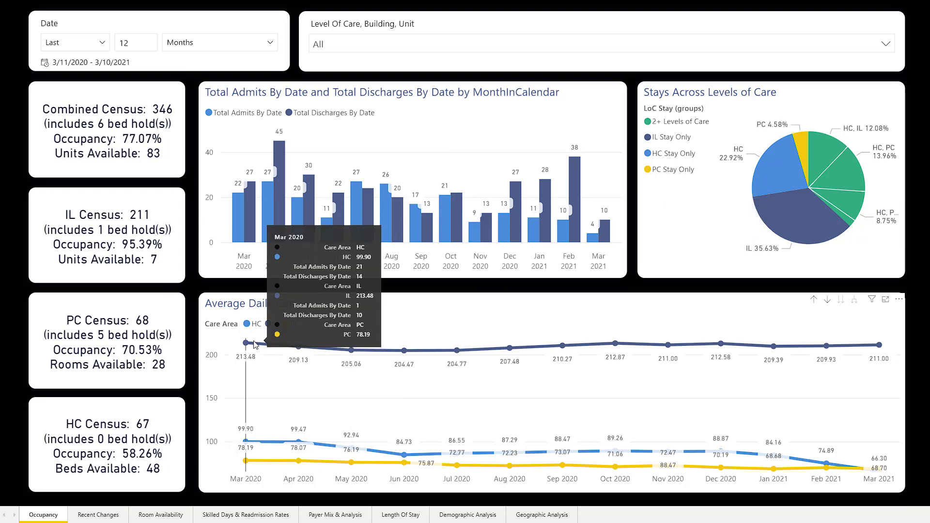
{"action": "mouse_move", "coordinate": [299, 350]}
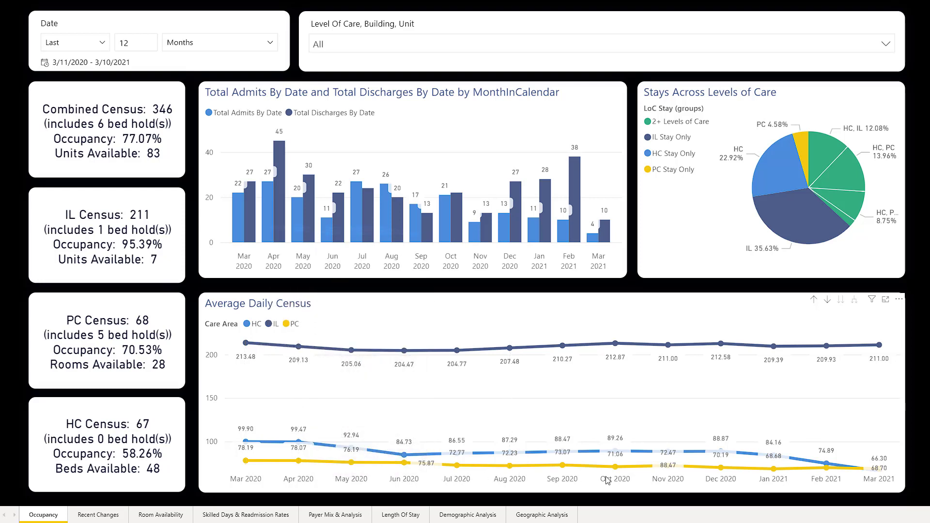
Step: Filter the report to HC, then toggle the HC pie-slice cross-filter on and off
{"action": "left_click", "coordinate": [353, 43]}
{"action": "left_click", "coordinate": [338, 74]}
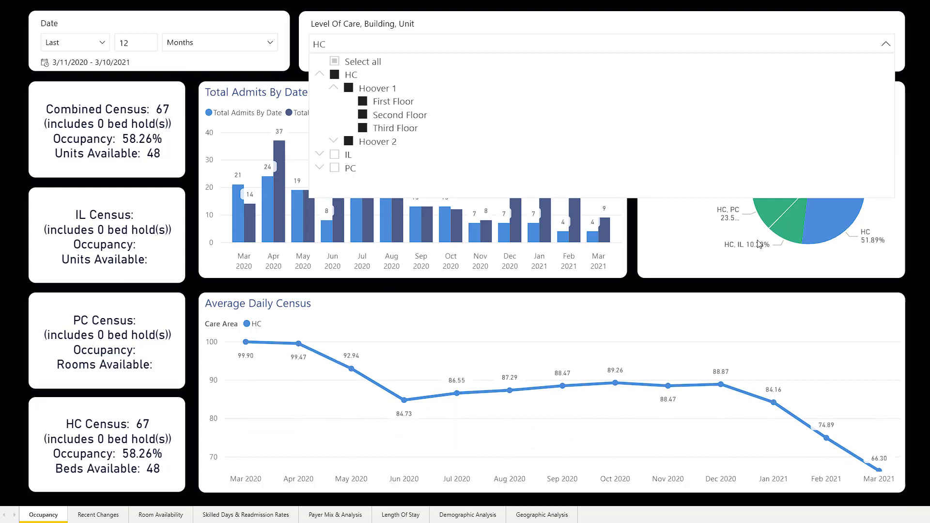
{"action": "left_click", "coordinate": [849, 49]}
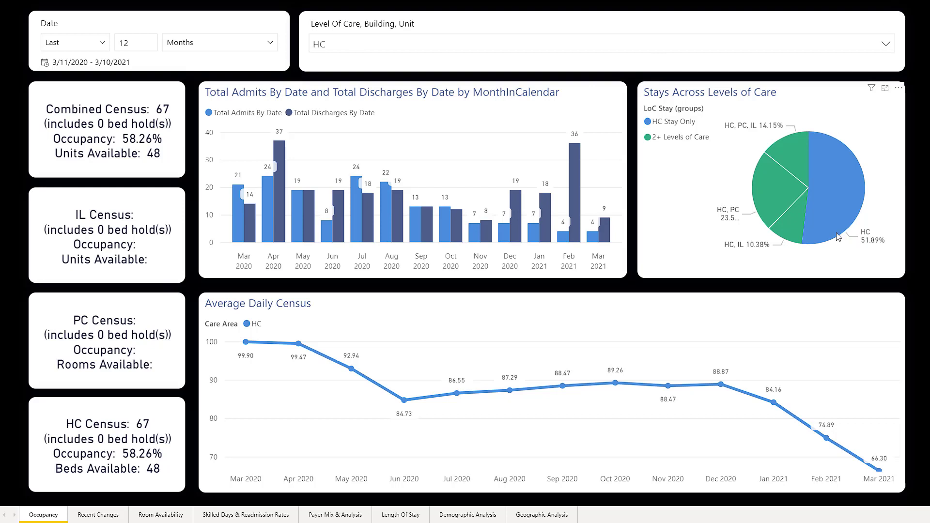
{"action": "left_click", "coordinate": [836, 208]}
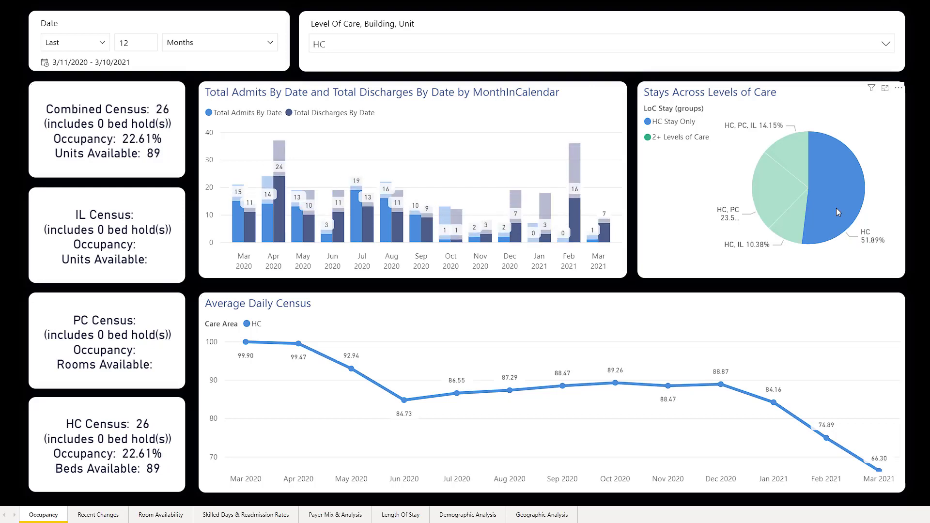
{"action": "left_click", "coordinate": [836, 208]}
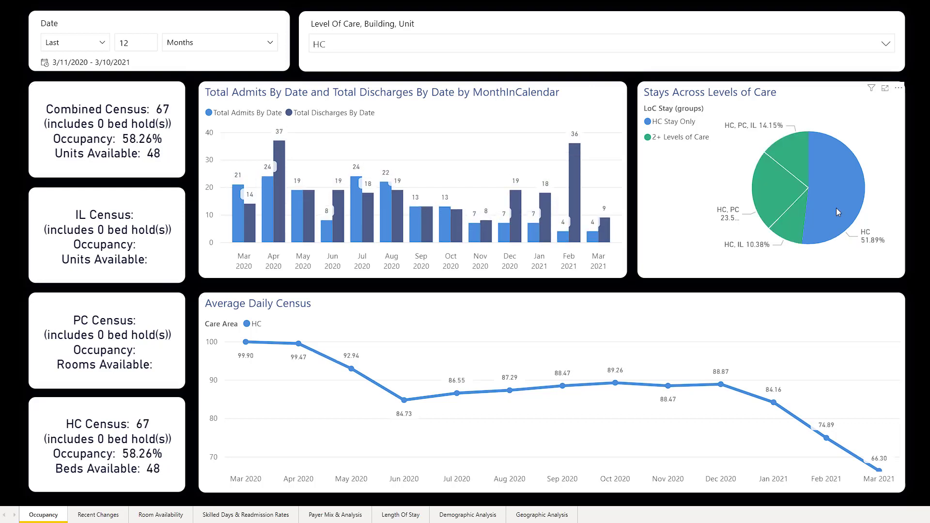
Step: Reset the level-of-care slicer to all levels and go to the Recent Changes page
{"action": "left_click", "coordinate": [394, 45]}
{"action": "left_click", "coordinate": [335, 62]}
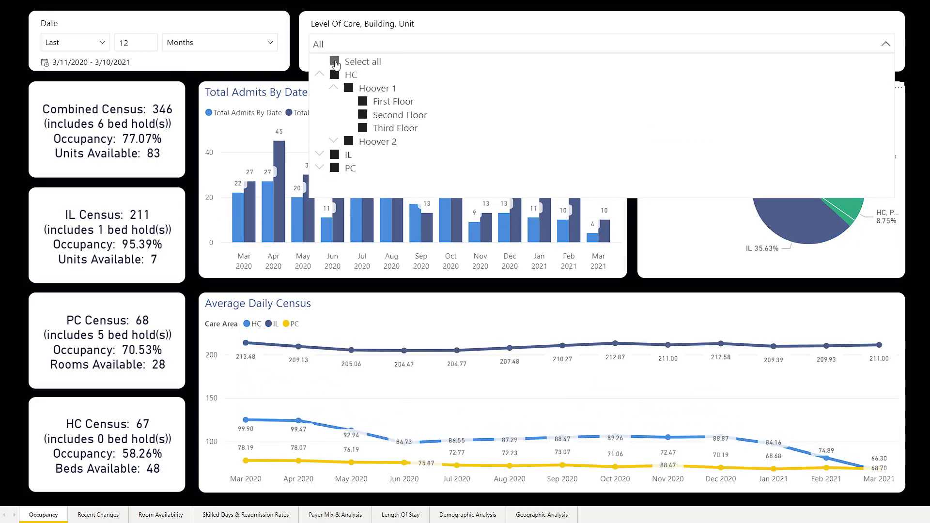
{"action": "left_click", "coordinate": [100, 516]}
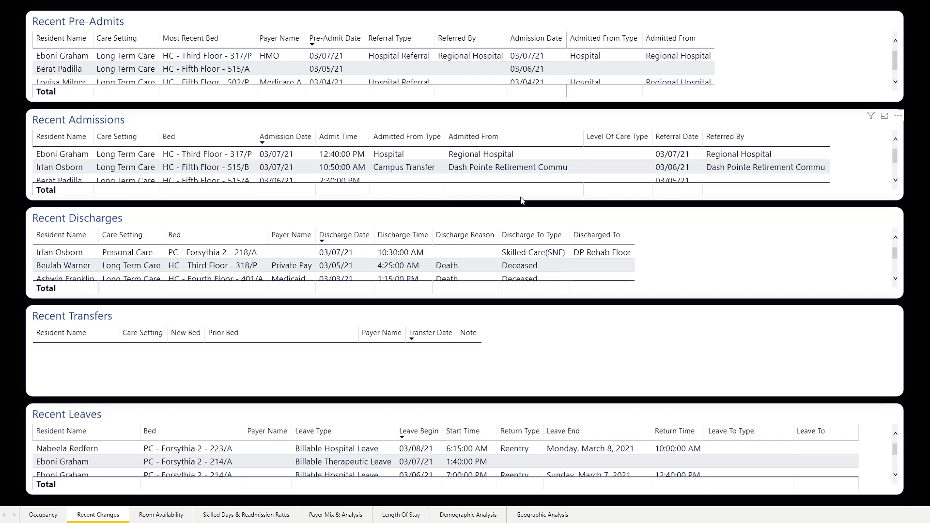
Step: Go to the Room Availability page and review its occupancy pies and available units
{"action": "left_click", "coordinate": [150, 516]}
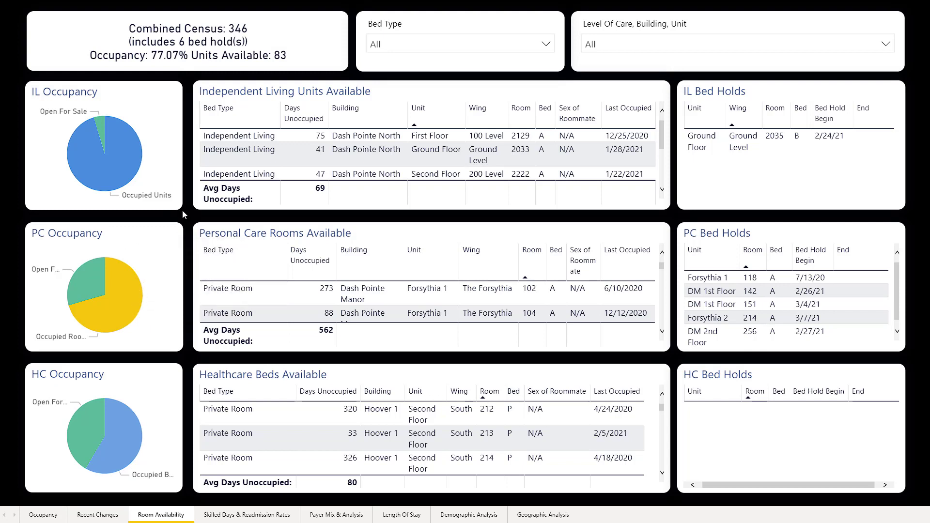
{"action": "mouse_move", "coordinate": [104, 127]}
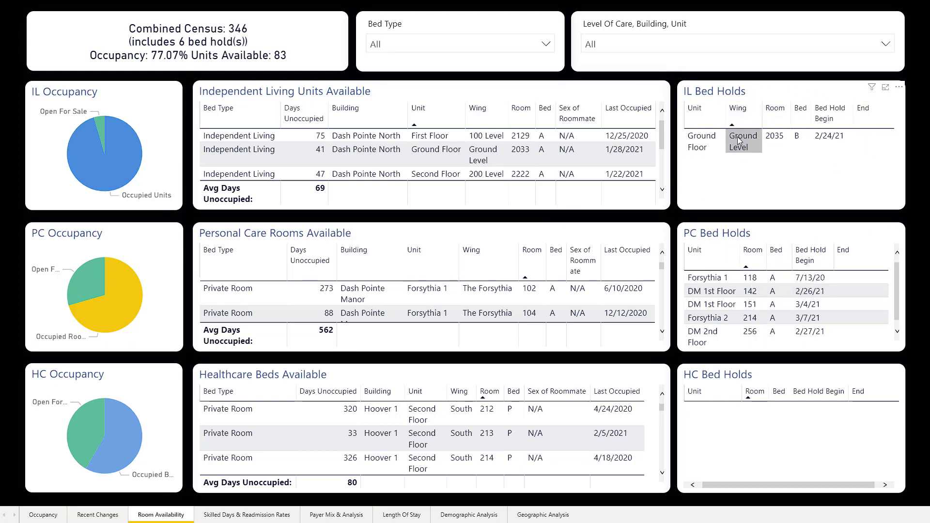
{"action": "mouse_move", "coordinate": [709, 141]}
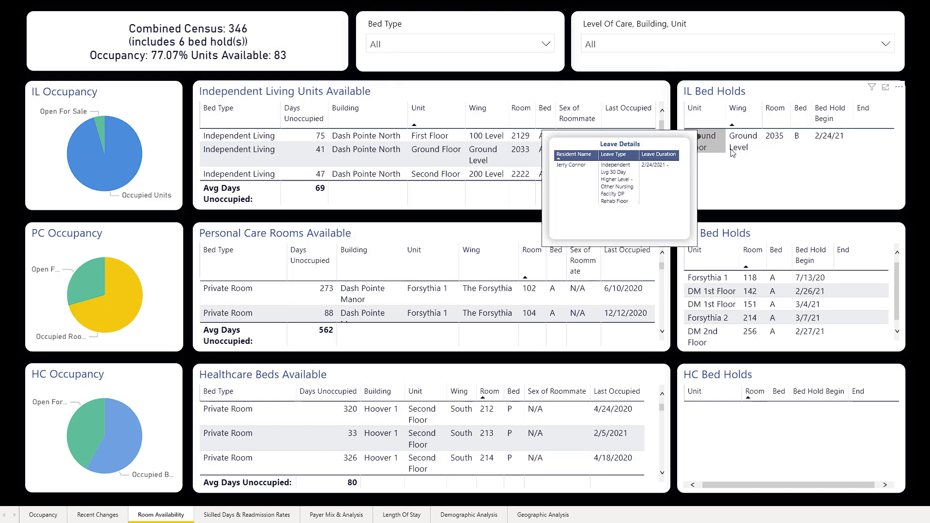
Step: Open Skilled Days & Readmission Rates and check the Admitted From, Diagnosis Category and Unit slicers, leaving all at All
{"action": "left_click", "coordinate": [241, 515]}
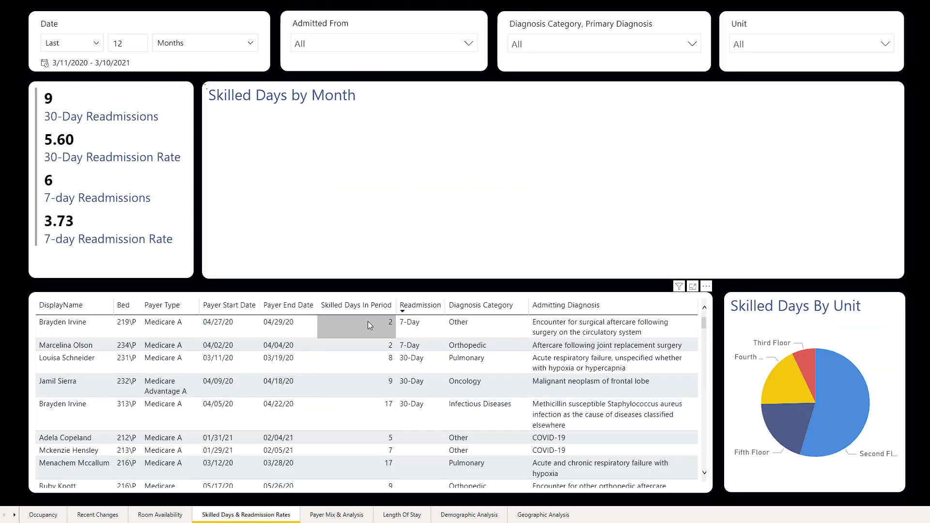
{"action": "left_click", "coordinate": [401, 50]}
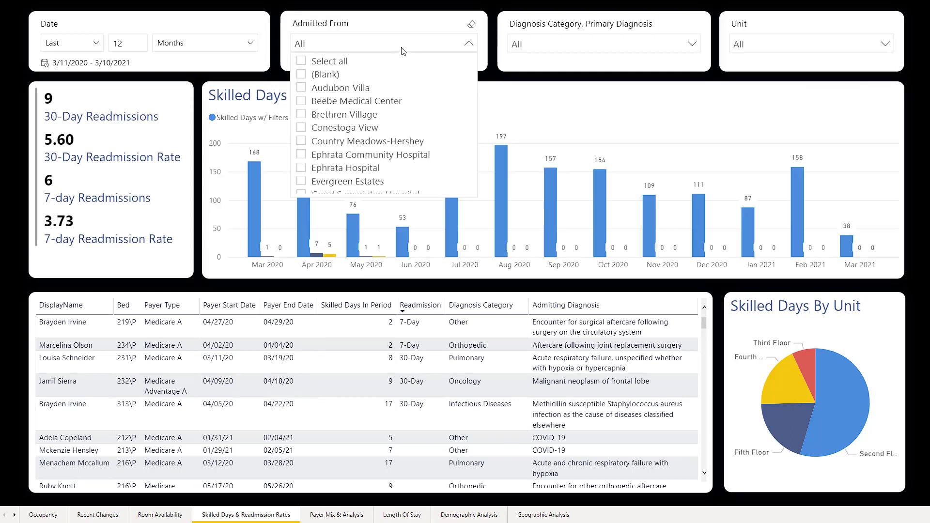
{"action": "left_click", "coordinate": [404, 48]}
{"action": "left_click", "coordinate": [548, 48]}
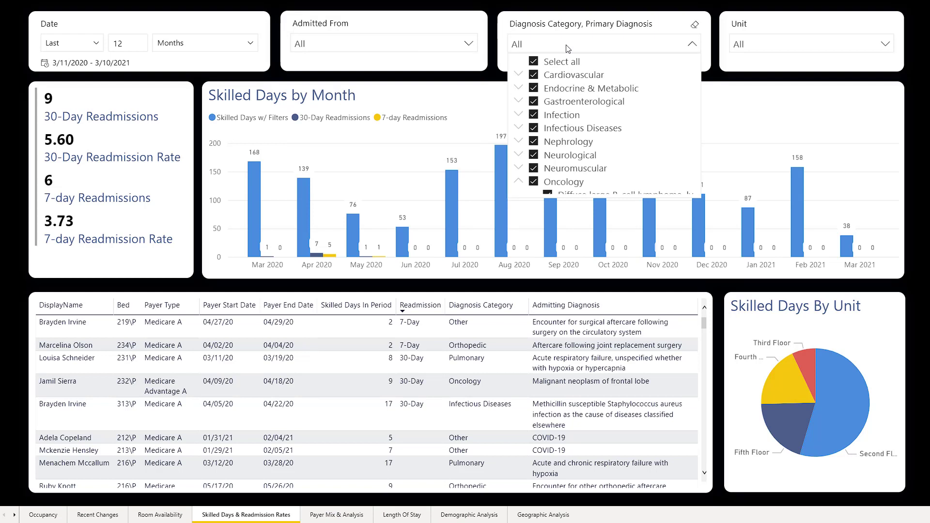
{"action": "left_click", "coordinate": [568, 48]}
{"action": "left_click", "coordinate": [769, 51]}
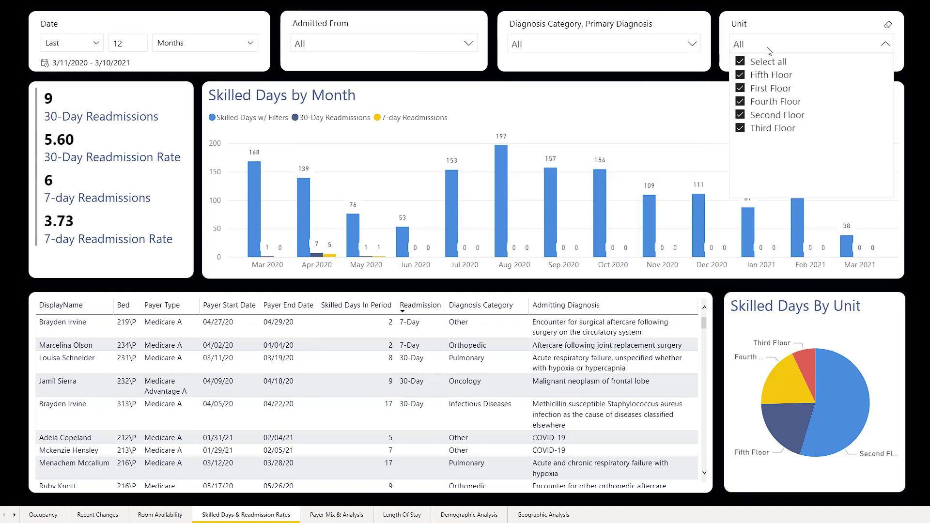
{"action": "left_click", "coordinate": [769, 51]}
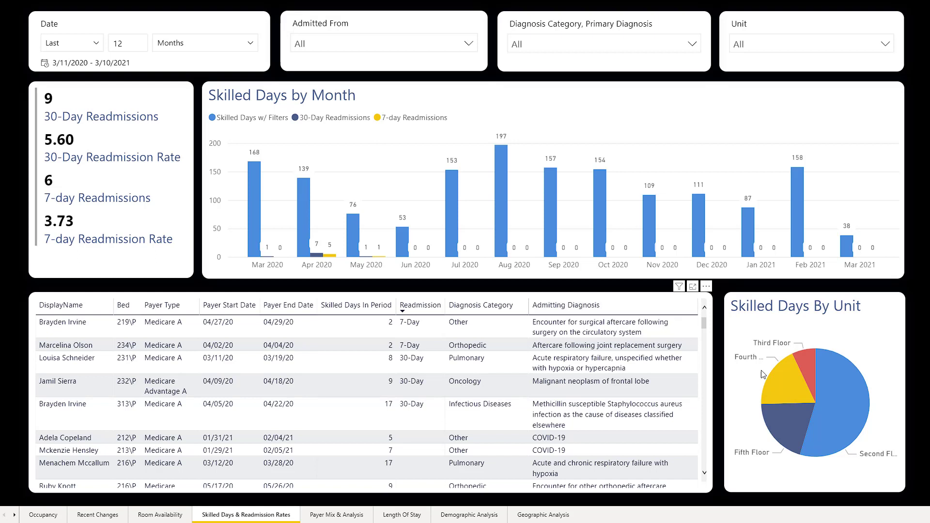
Step: View the readmissions table's More options menu, then move to the Payer Mix & Analysis page
{"action": "left_click", "coordinate": [707, 287]}
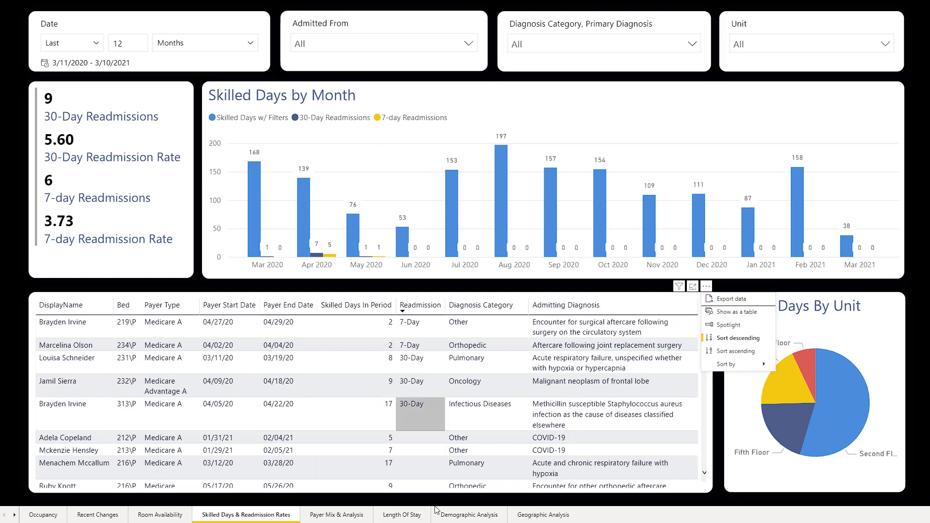
{"action": "left_click", "coordinate": [313, 516]}
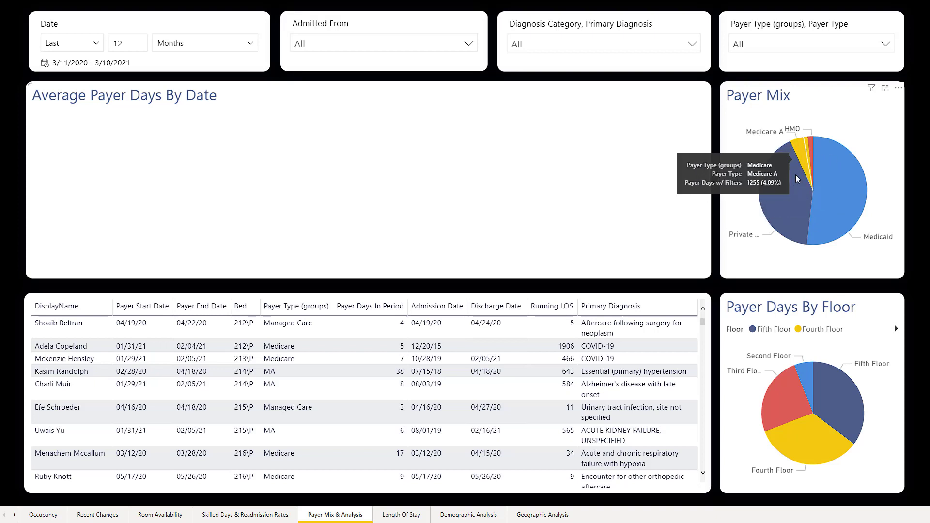
{"action": "mouse_move", "coordinate": [796, 181]}
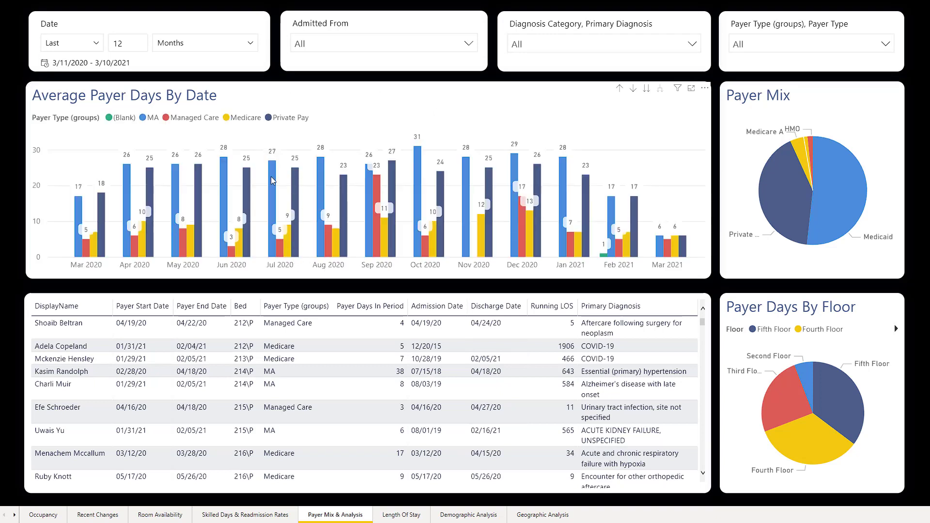
Step: Highlight Medicare in the payer charts, narrow to January 2021, then open Length Of Stay
{"action": "mouse_move", "coordinate": [272, 179]}
{"action": "left_click", "coordinate": [239, 120]}
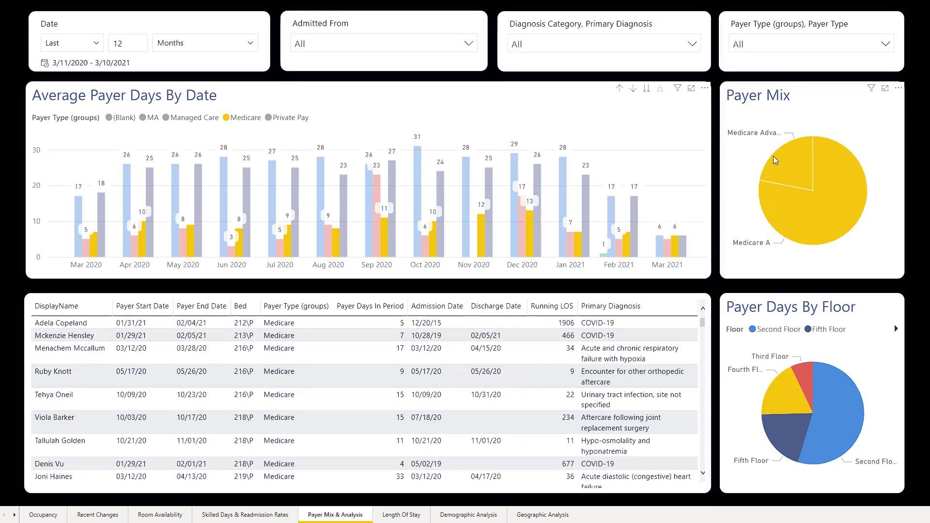
{"action": "mouse_move", "coordinate": [773, 156]}
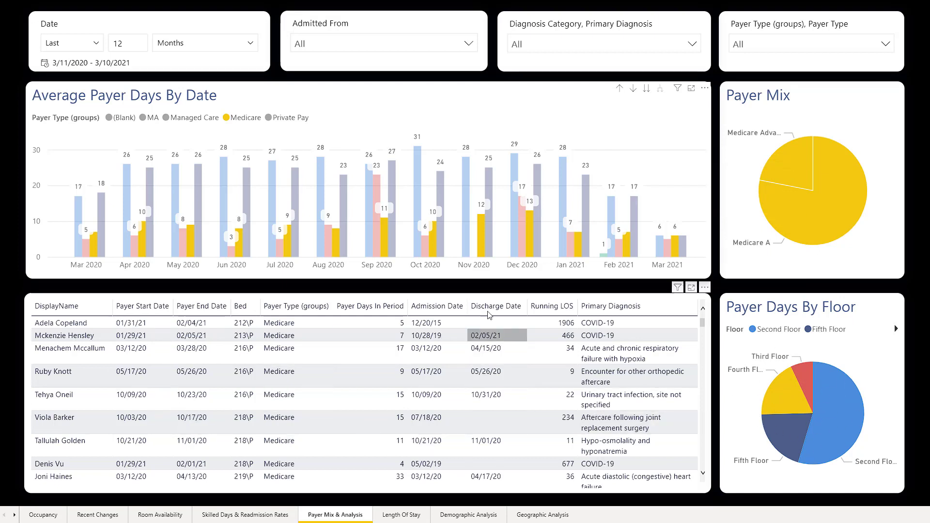
{"action": "mouse_move", "coordinate": [433, 251]}
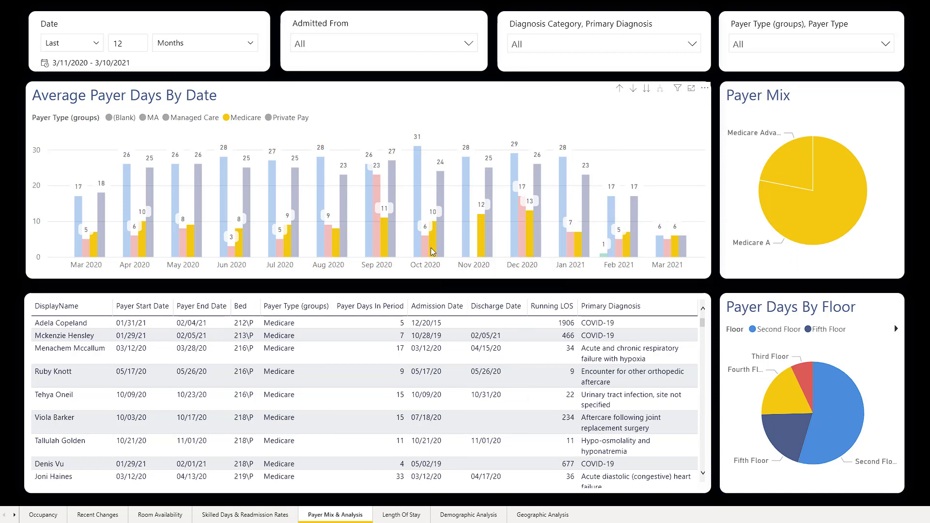
{"action": "left_click", "coordinate": [567, 266]}
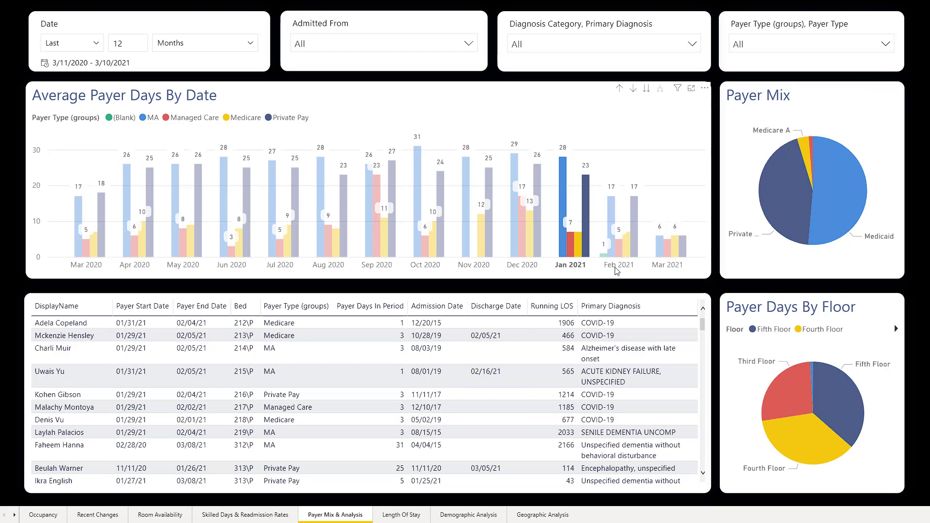
{"action": "left_click", "coordinate": [400, 516]}
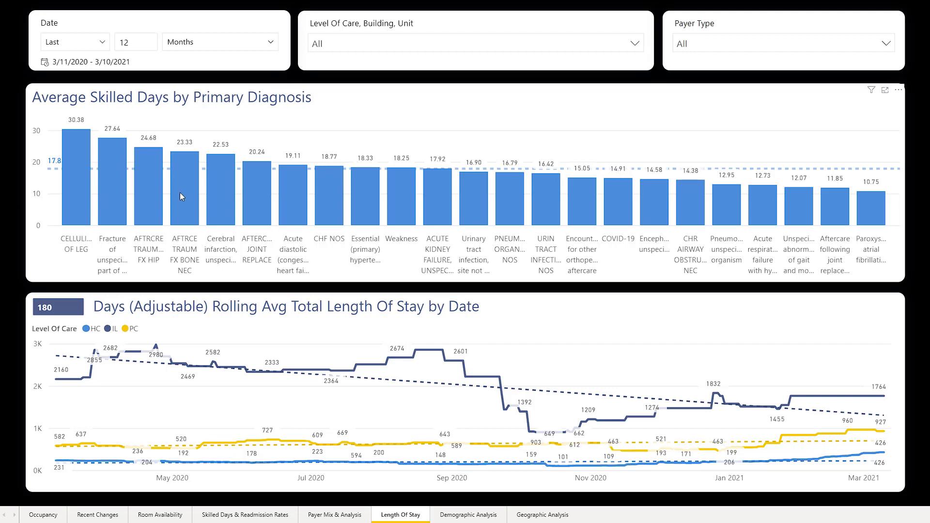
{"action": "mouse_move", "coordinate": [75, 226]}
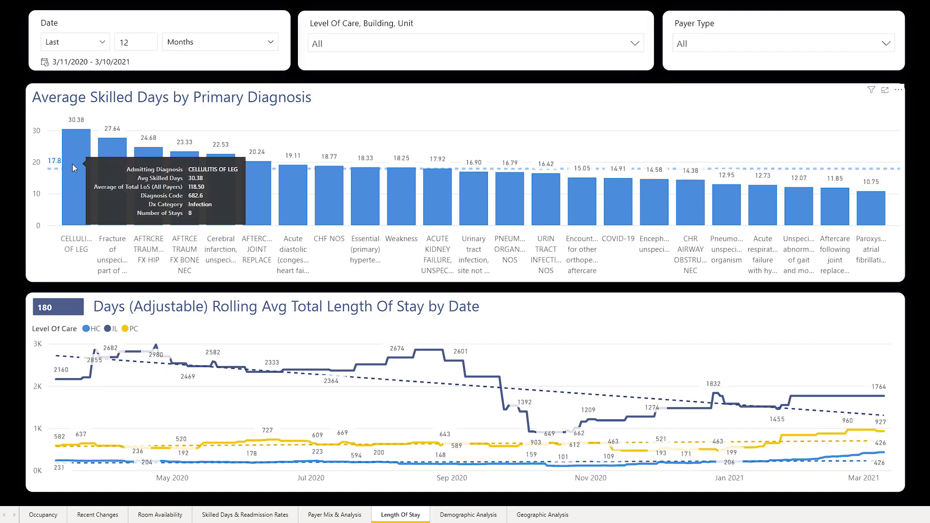
{"action": "mouse_move", "coordinate": [110, 171]}
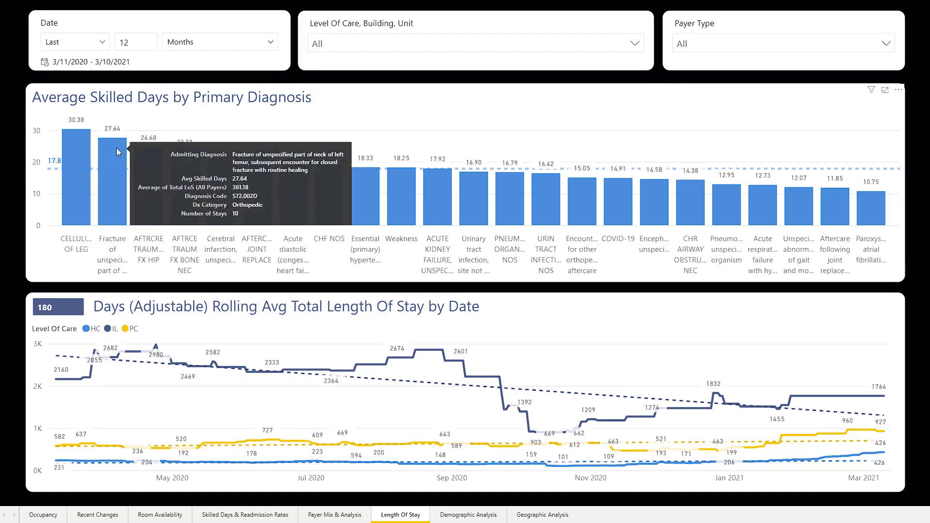
{"action": "mouse_move", "coordinate": [80, 139]}
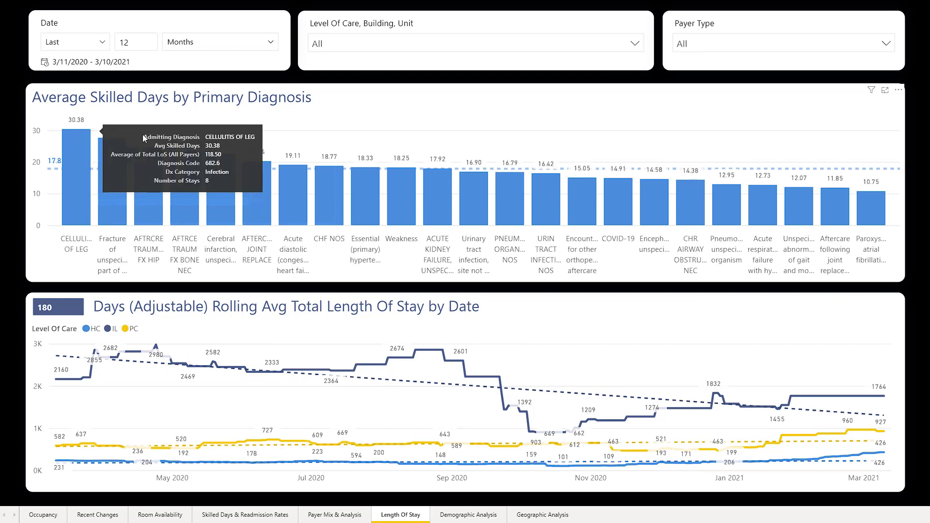
{"action": "mouse_move", "coordinate": [112, 202]}
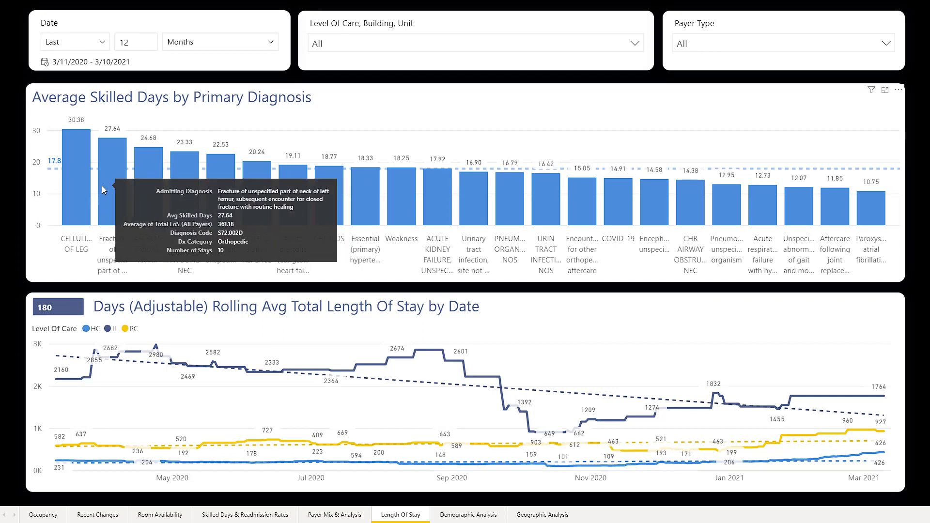
{"action": "mouse_move", "coordinate": [144, 176]}
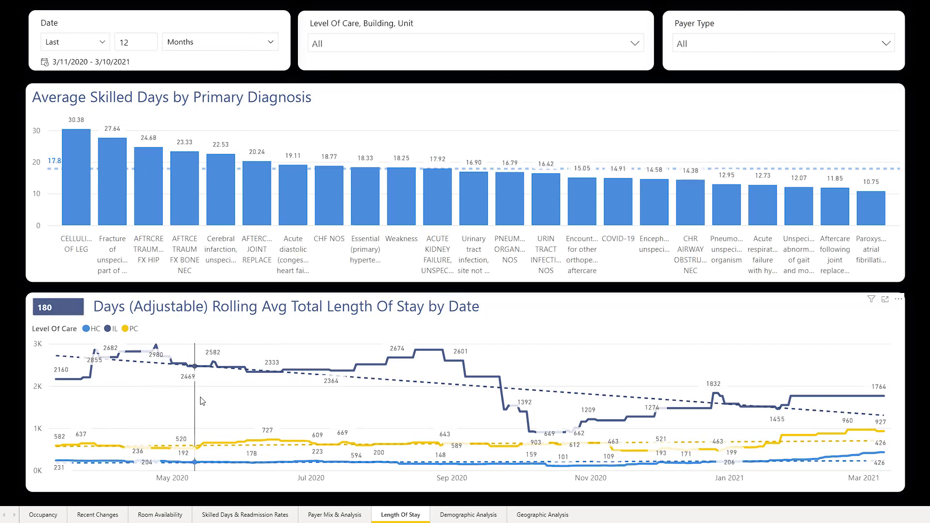
Step: Emphasise then clear the HC series in the length-of-stay chart, then open Demographic Analysis
{"action": "mouse_move", "coordinate": [280, 401]}
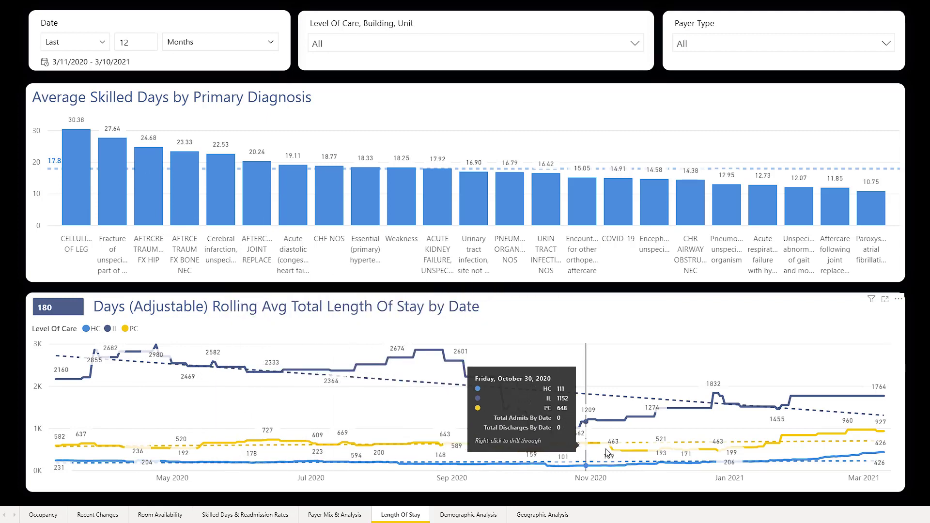
{"action": "left_click", "coordinate": [87, 329]}
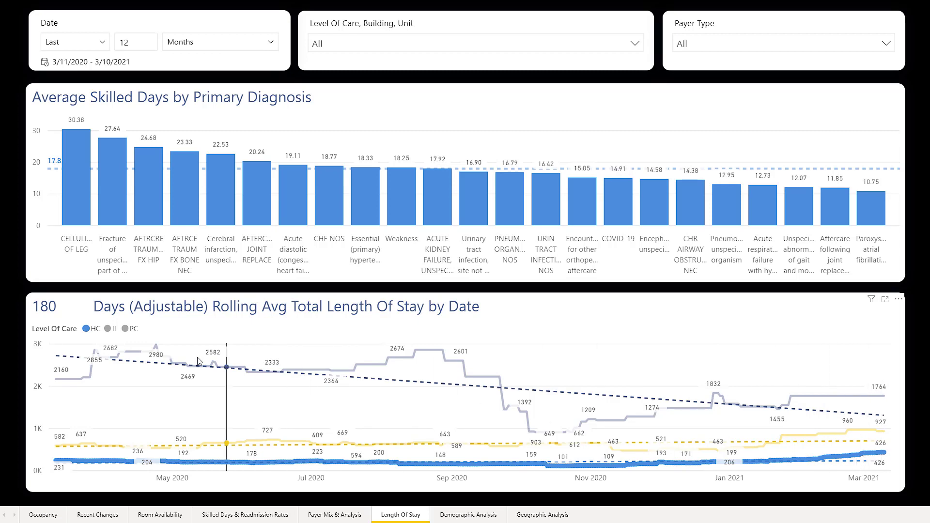
{"action": "left_click", "coordinate": [89, 329]}
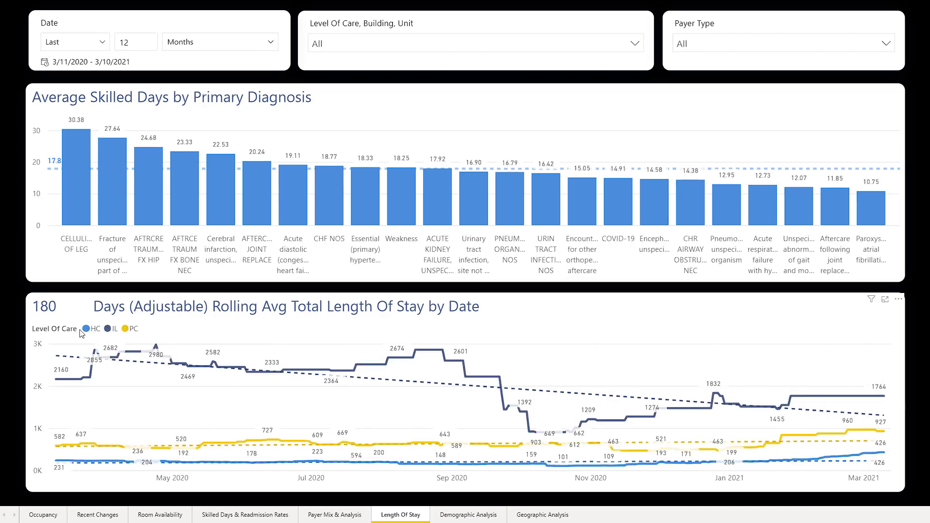
{"action": "left_click", "coordinate": [466, 516]}
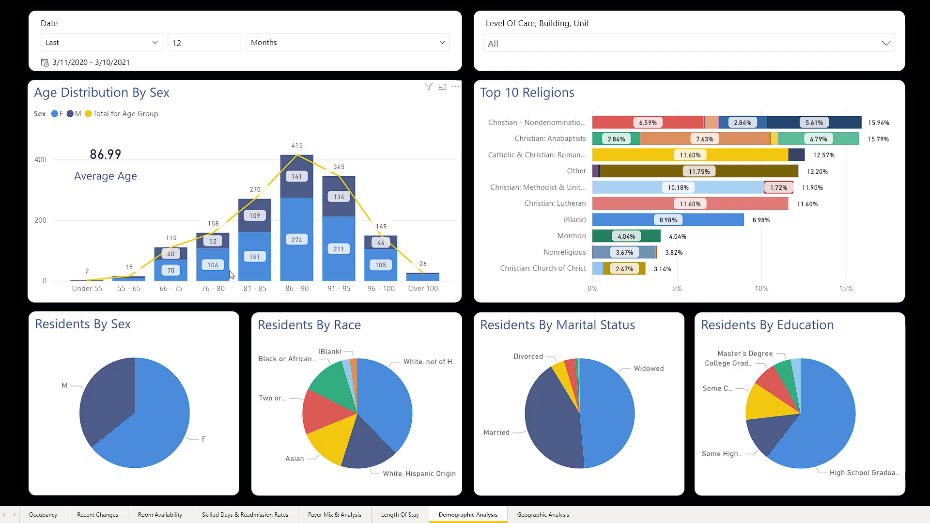
Step: Apply and clear the Widowed and Christian: Anabaptists cross-filters, then open the Geographic Analysis map
{"action": "mouse_move", "coordinate": [299, 193]}
{"action": "left_click", "coordinate": [609, 412]}
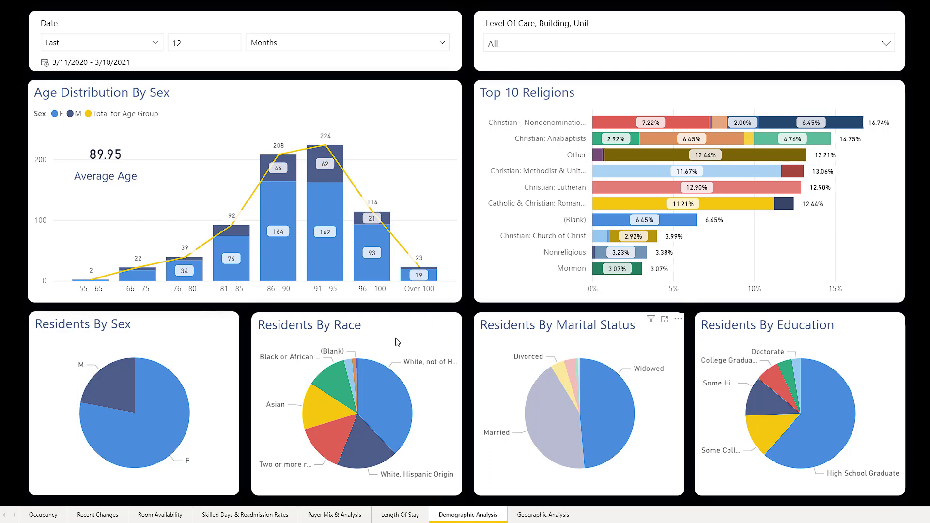
{"action": "left_click", "coordinate": [606, 406]}
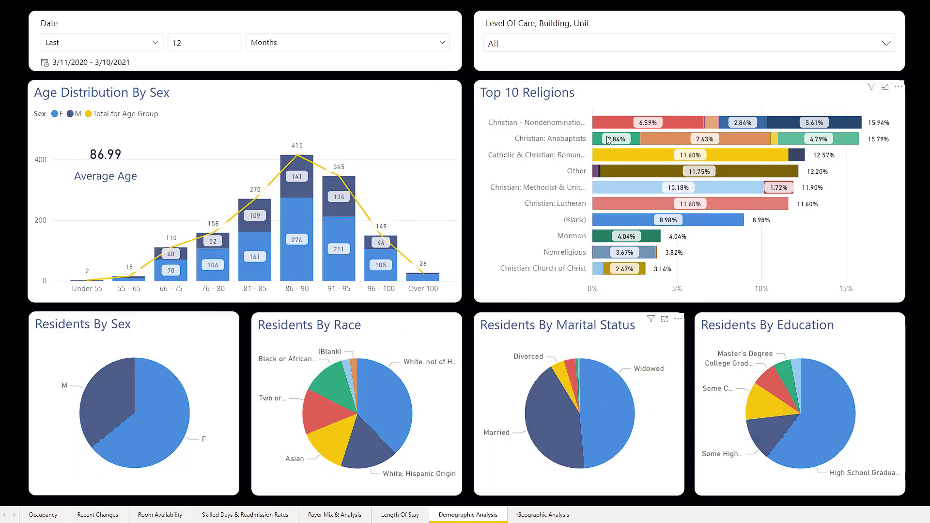
{"action": "left_click", "coordinate": [572, 141]}
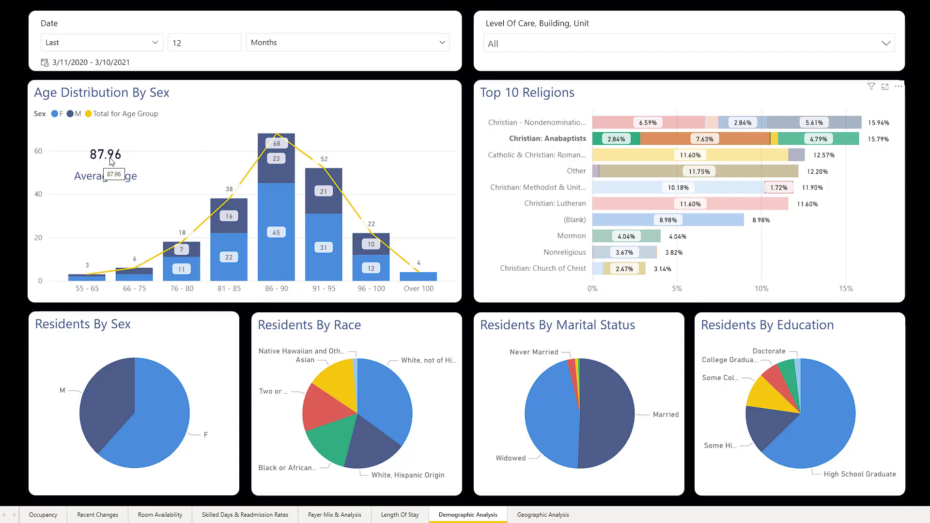
{"action": "left_click", "coordinate": [535, 141]}
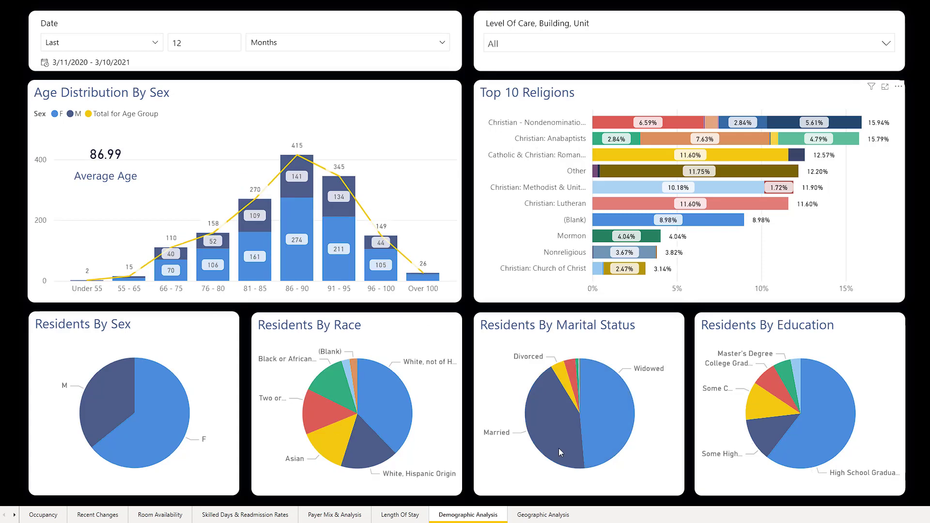
{"action": "left_click", "coordinate": [530, 515]}
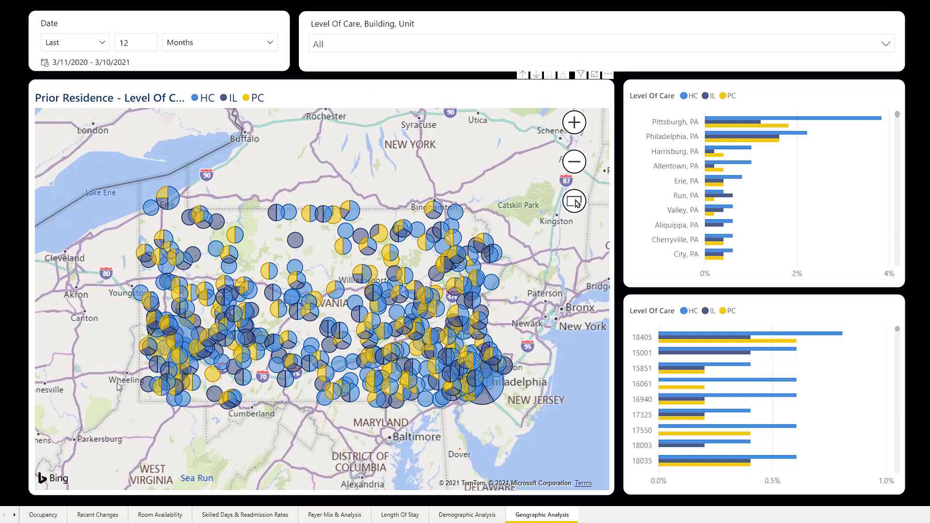
Step: Limit the Level Of Care filter to HC only
{"action": "left_click", "coordinate": [361, 47]}
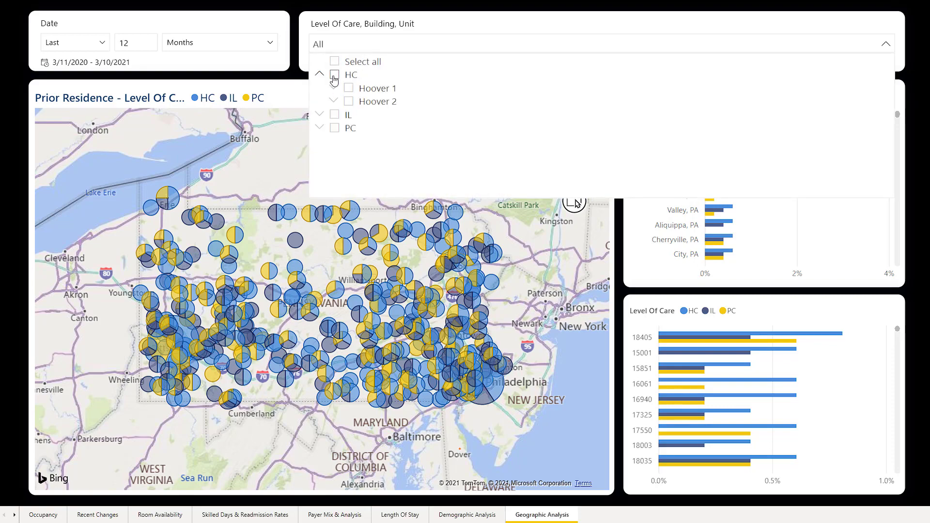
{"action": "left_click", "coordinate": [334, 74]}
{"action": "left_click", "coordinate": [345, 42]}
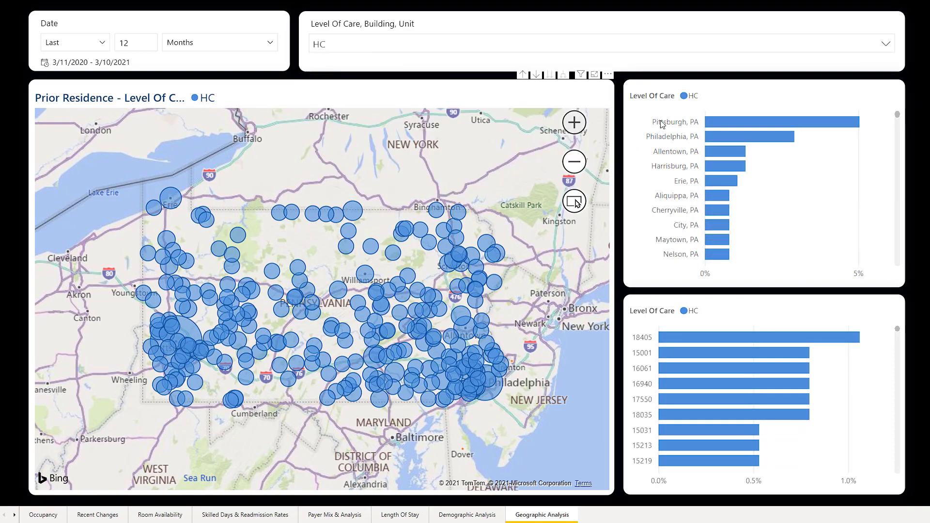
Step: Expand Hoover 1 and exclude Hoover 2 from the HC filter to view the results
{"action": "mouse_move", "coordinate": [720, 125]}
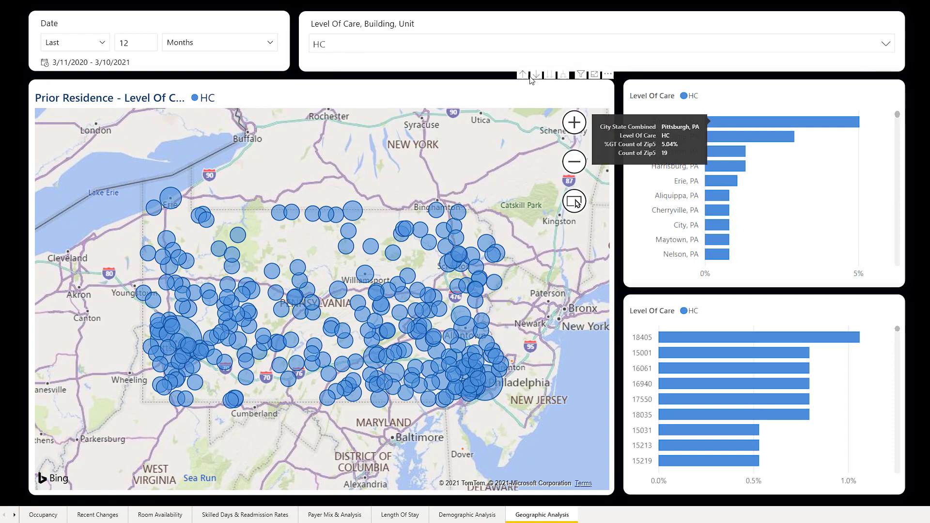
{"action": "left_click", "coordinate": [456, 44]}
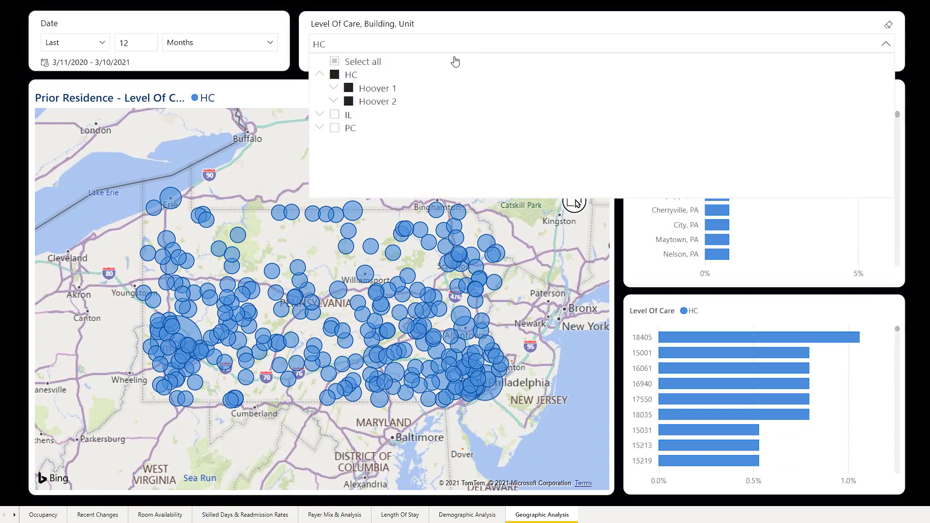
{"action": "left_click", "coordinate": [333, 88]}
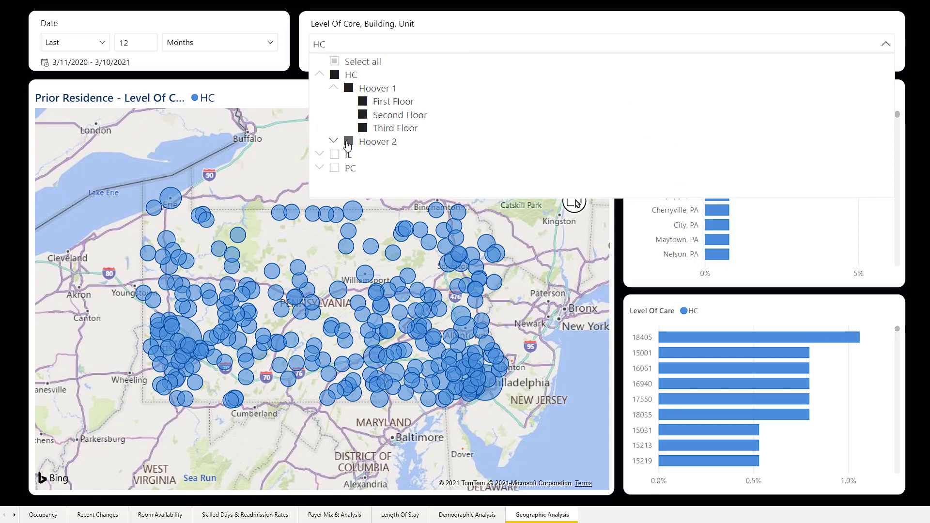
{"action": "left_click", "coordinate": [347, 142]}
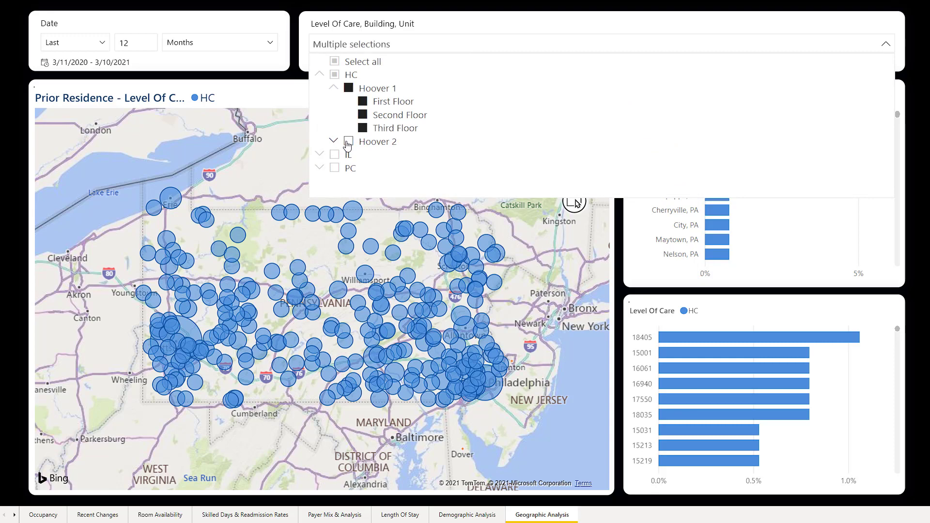
{"action": "left_click", "coordinate": [369, 46]}
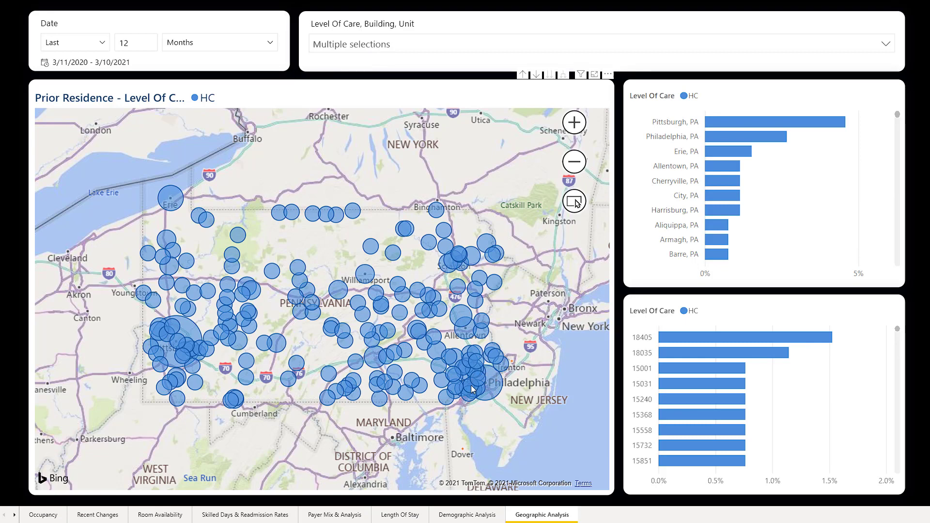
Step: Reset the Level Of Care filter to Select all and return to the Occupancy page
{"action": "mouse_move", "coordinate": [491, 385]}
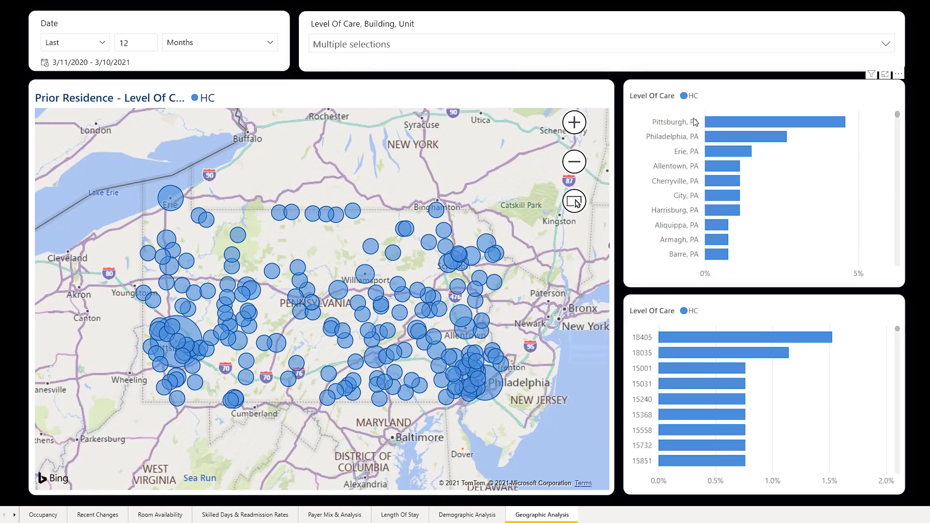
{"action": "left_click", "coordinate": [426, 48]}
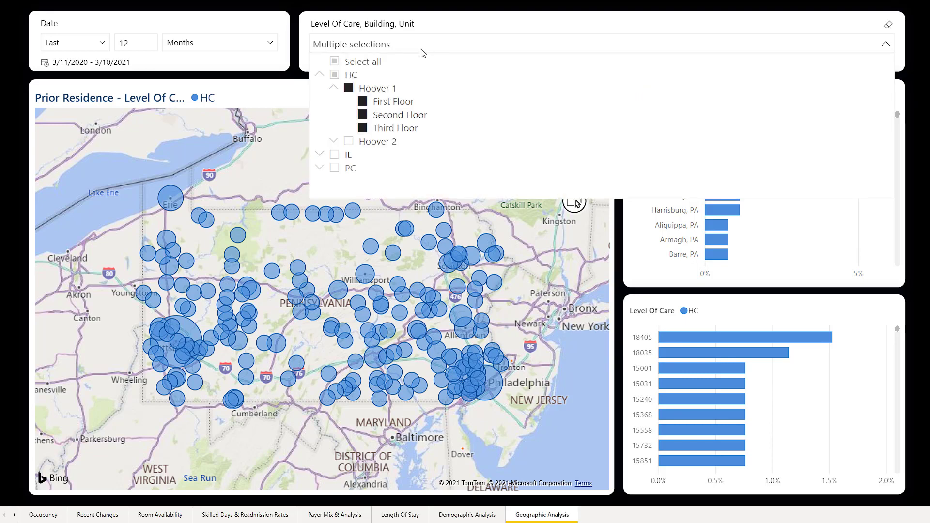
{"action": "left_click", "coordinate": [335, 62]}
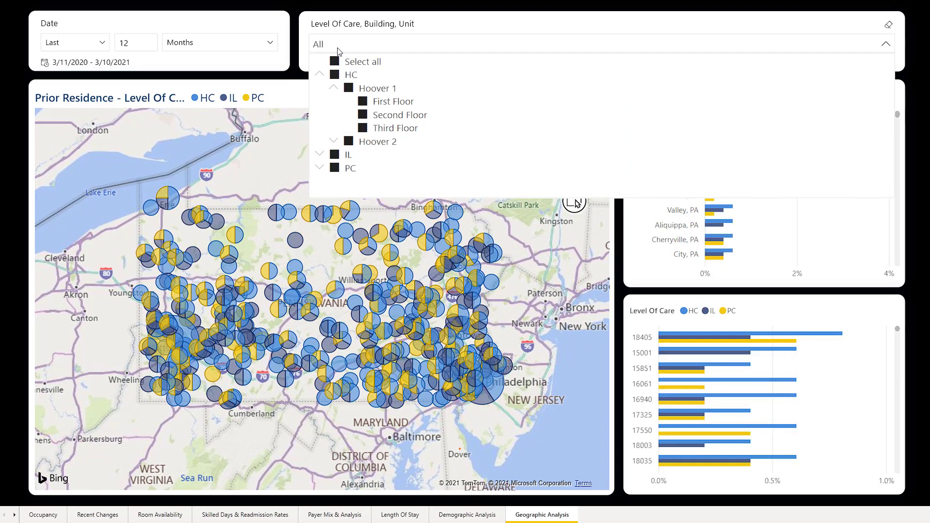
{"action": "left_click", "coordinate": [339, 51]}
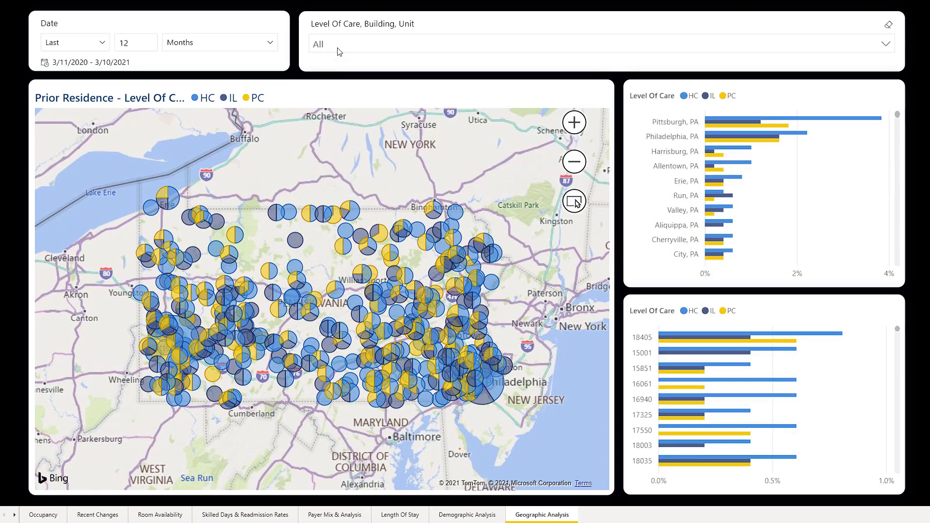
{"action": "left_click", "coordinate": [32, 516]}
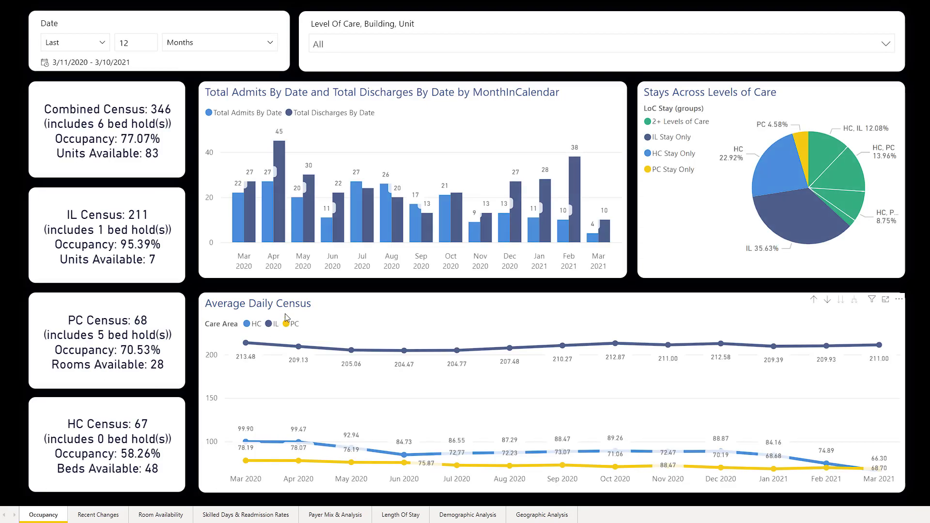